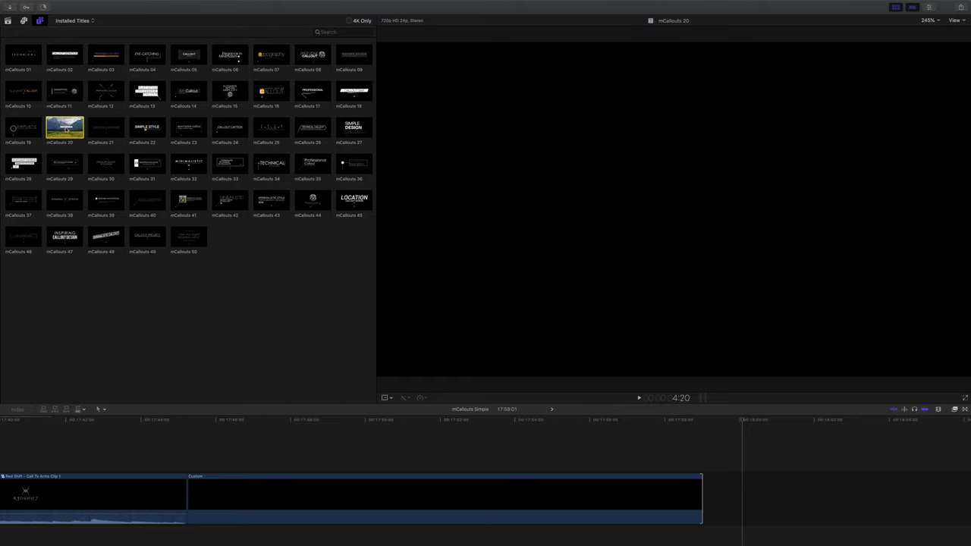
# - Stack mCallouts 20, 01, 23 and 12 above the footage, previewing playback along the way
pyautogui.moveTo(125, 232); pyautogui.dragTo(193, 458)
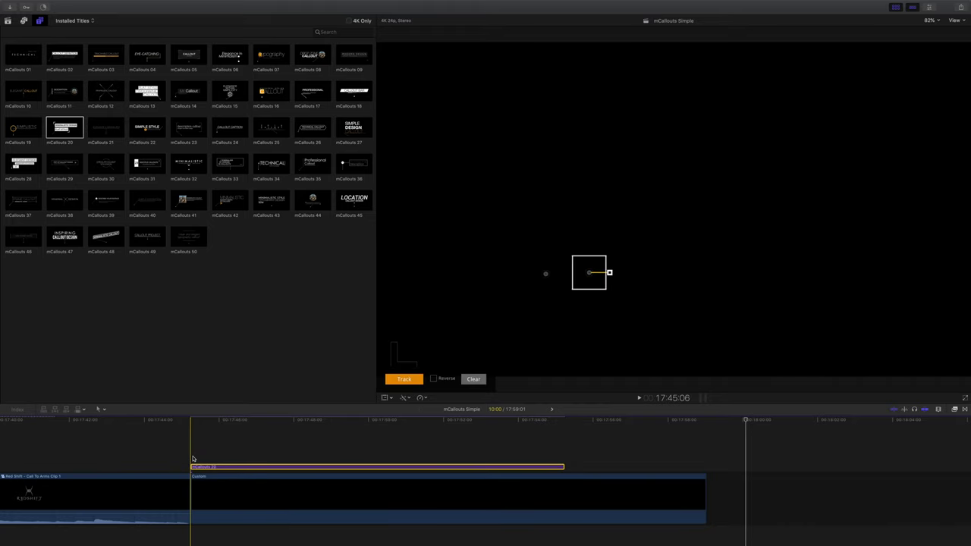
pyautogui.press('space')
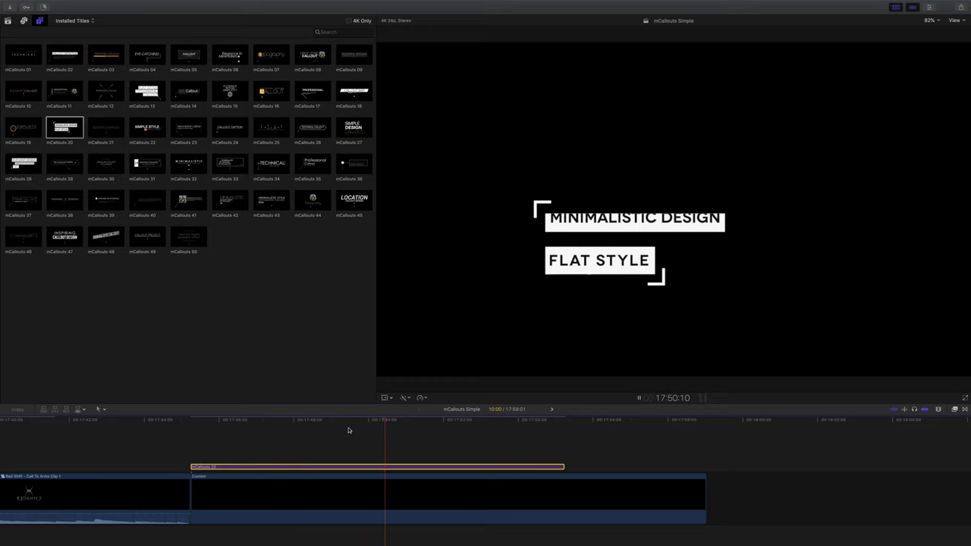
pyautogui.press('space')
pyautogui.moveTo(23, 54); pyautogui.dragTo(237, 458)
pyautogui.press('space')
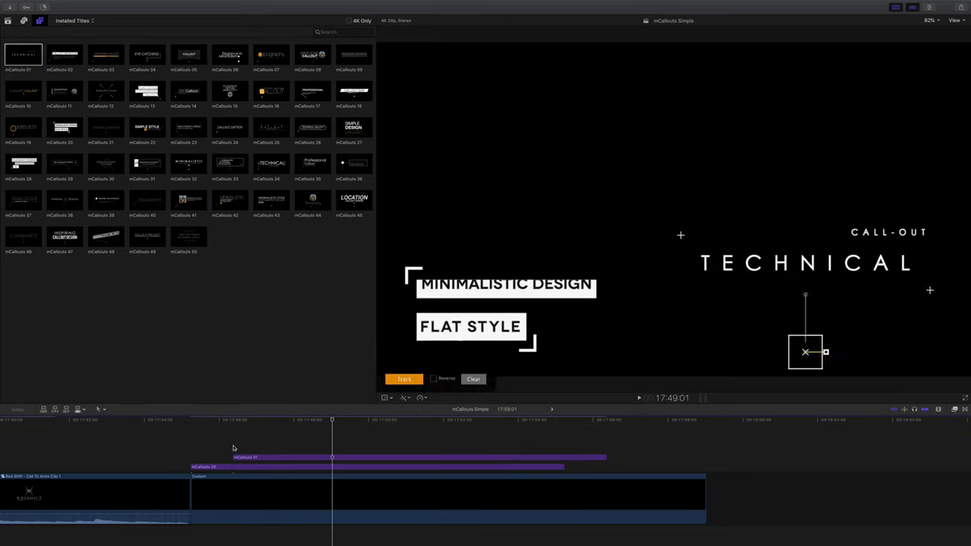
pyautogui.moveTo(188, 127); pyautogui.dragTo(258, 444)
pyautogui.moveTo(106, 91); pyautogui.dragTo(257, 439)
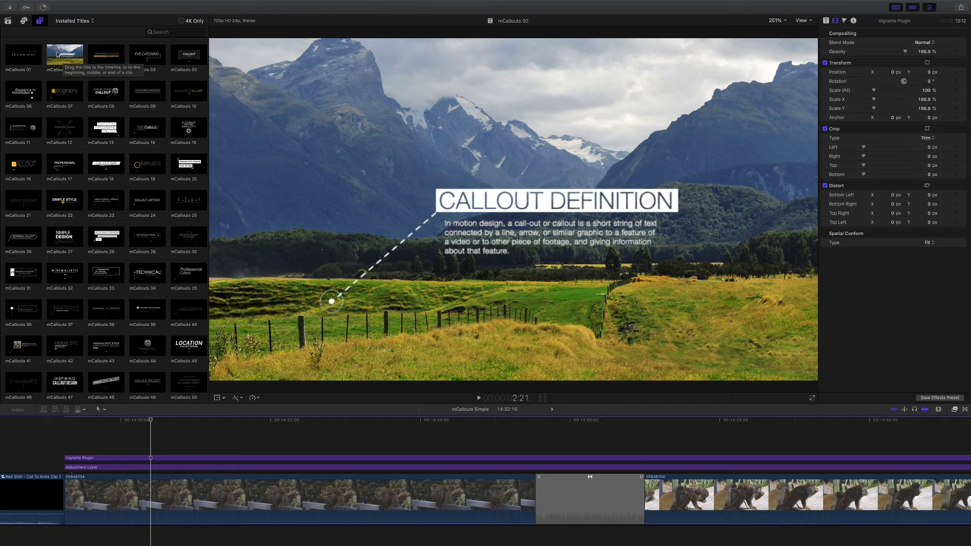
# - Add a shortened mCallouts 02 title over the monkey clip with its tracking box on the monkey's fruit
pyautogui.moveTo(57, 53); pyautogui.dragTo(79, 450)
pyautogui.moveTo(824, 449); pyautogui.dragTo(466, 449)
pyautogui.click(85, 450)
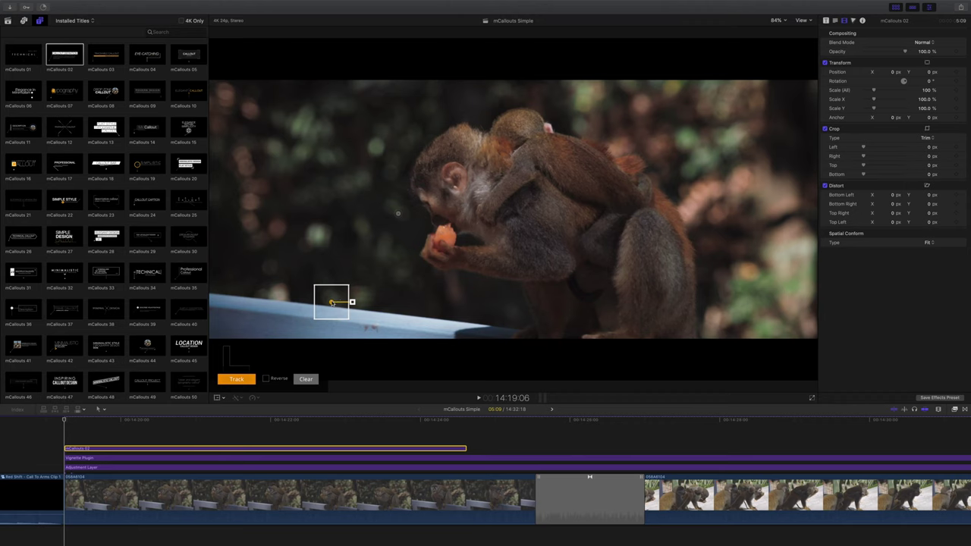
pyautogui.moveTo(478, 295); pyautogui.dragTo(681, 178)
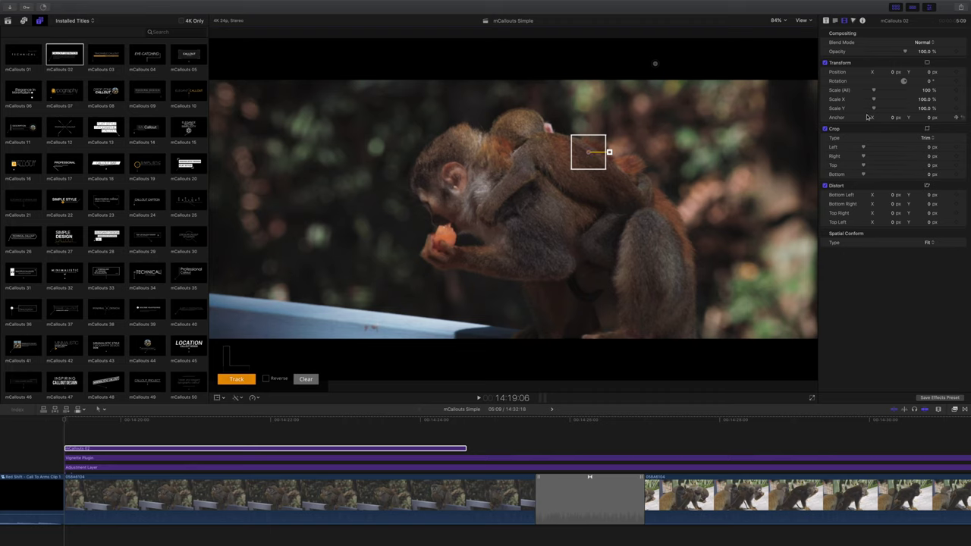
pyautogui.click(834, 21)
# - Show the mCallouts 02 title's published parameters in the Title inspector
pyautogui.click(828, 21)
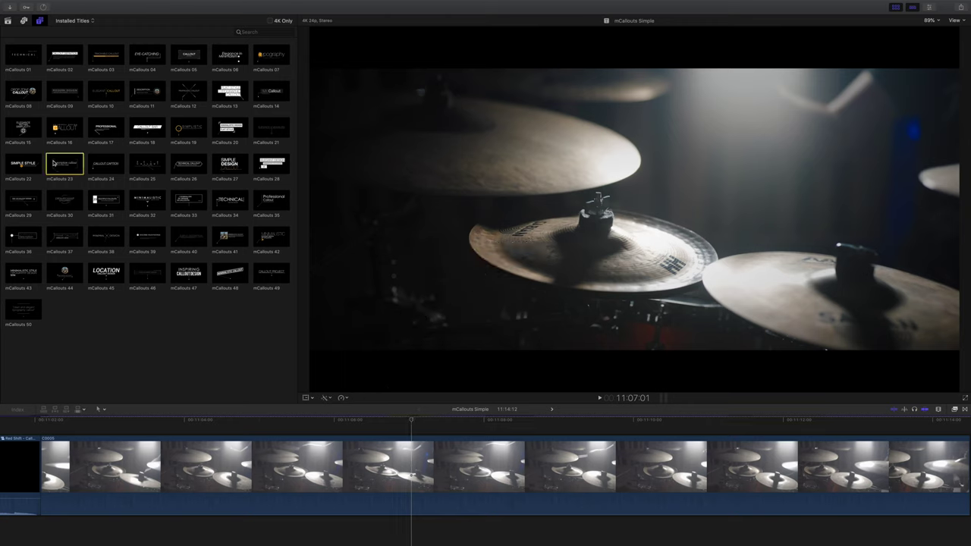
# - Add mCallouts 23 over the cymbal clip, slide it earlier, and anchor it on the cymbal, flipped left
pyautogui.moveTo(122, 378); pyautogui.dragTo(125, 427)
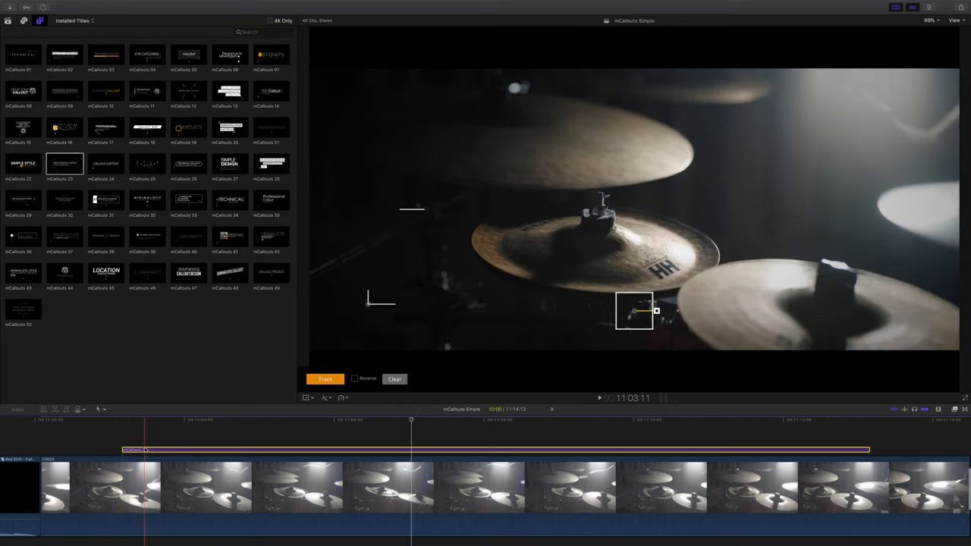
pyautogui.moveTo(143, 450); pyautogui.dragTo(59, 436)
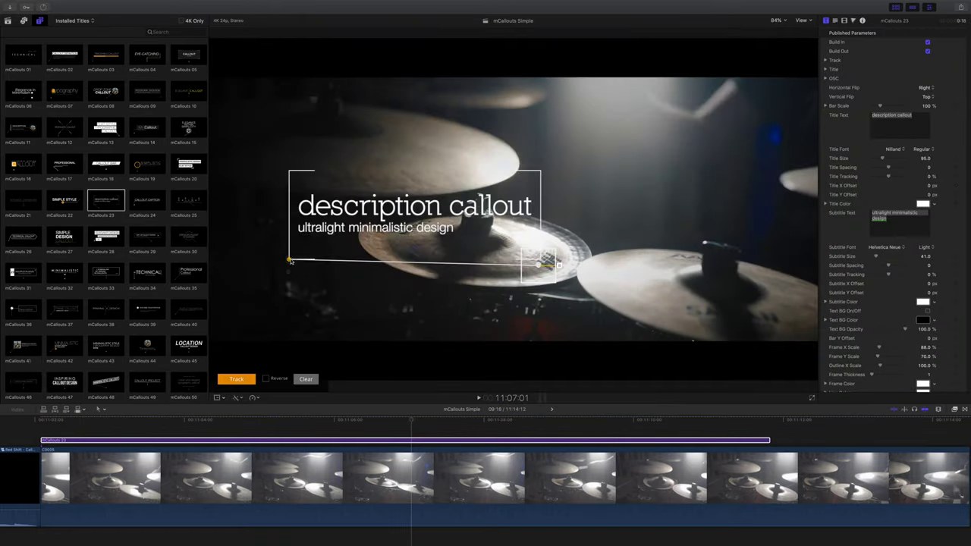
pyautogui.moveTo(290, 261); pyautogui.dragTo(419, 166)
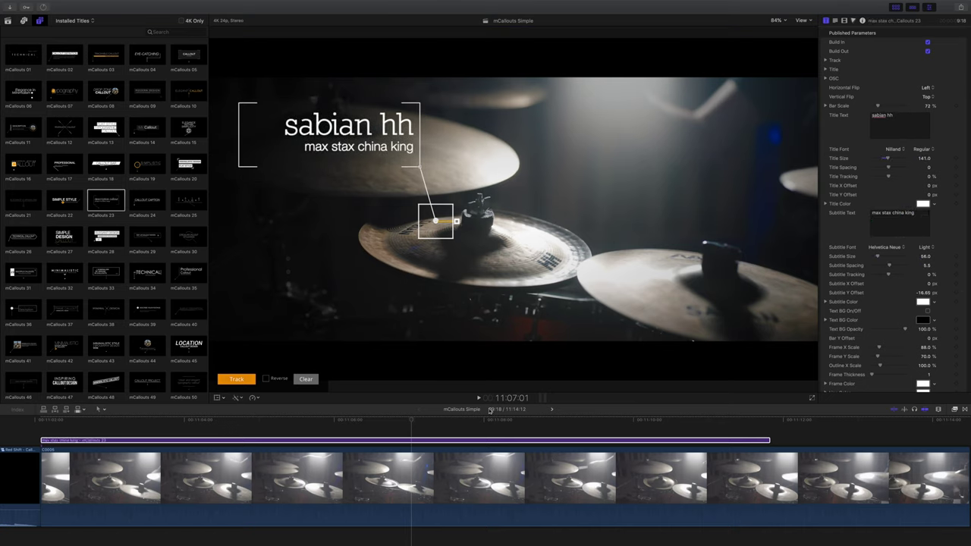
pyautogui.click(394, 430)
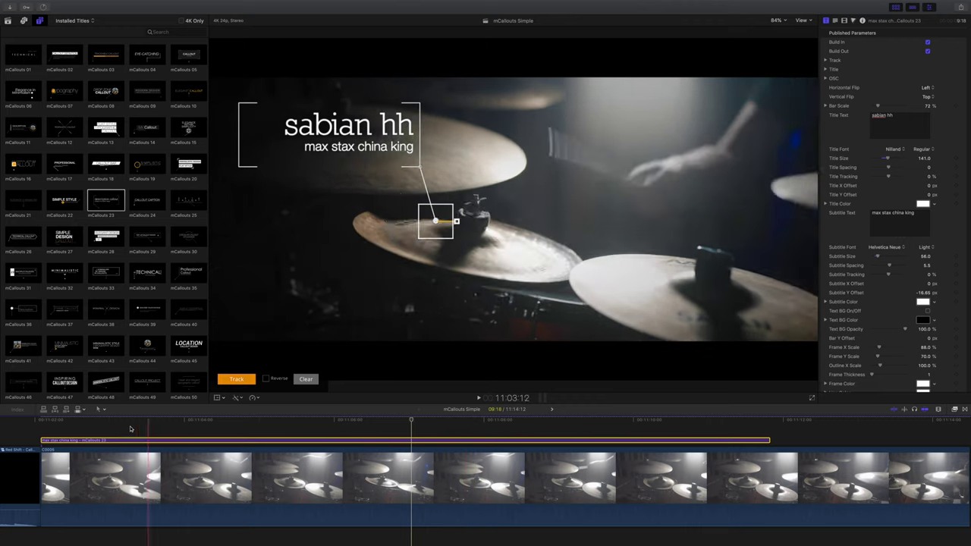
pyautogui.click(122, 430)
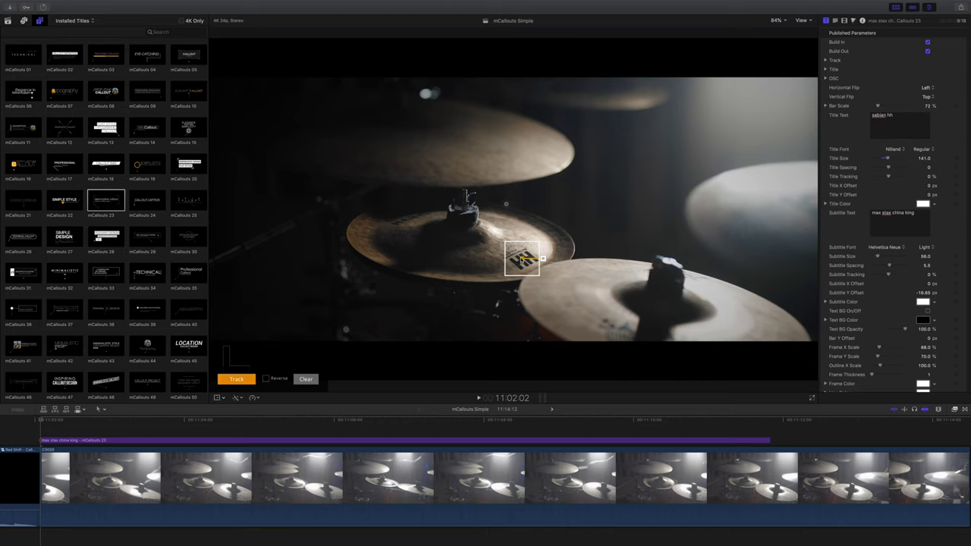
# - Motion-track the sabian hh callout to the cymbal and play back the result
pyautogui.click(247, 382)
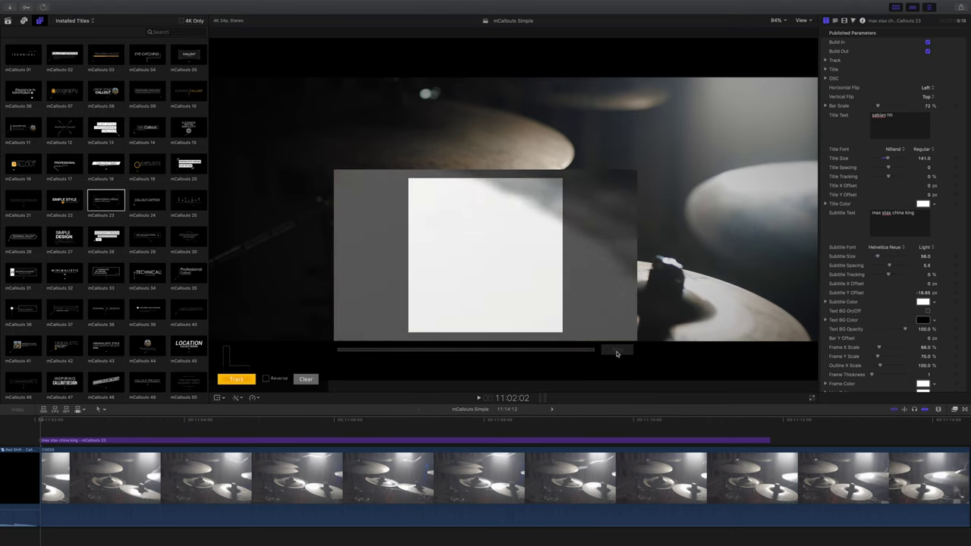
pyautogui.press('space')
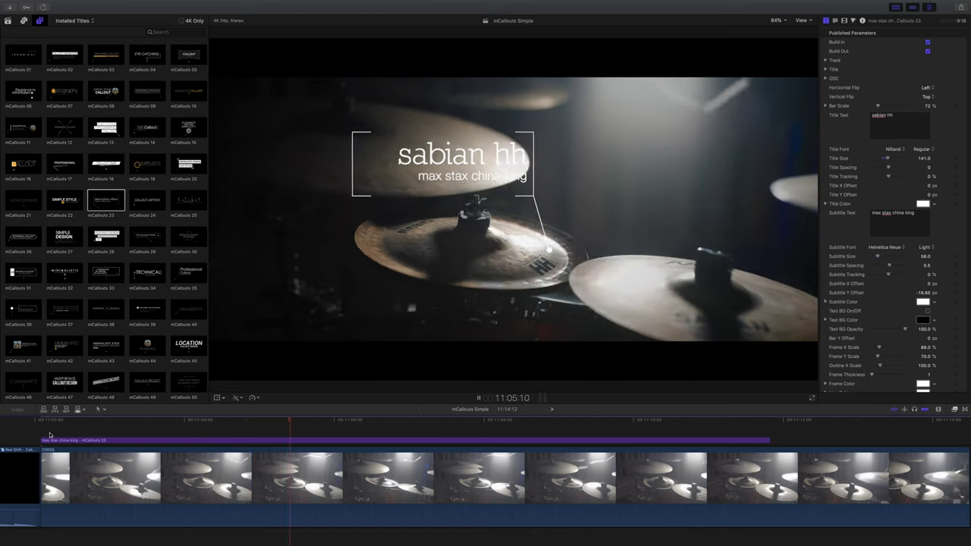
pyautogui.press('space')
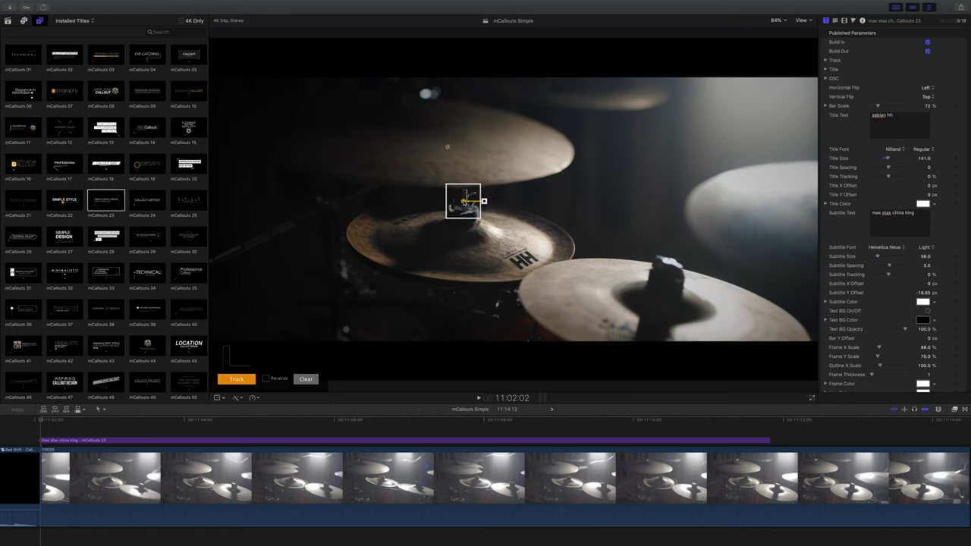
# - Re-track the cymbal callout from the centre mount and return to the clip's start
pyautogui.click(242, 379)
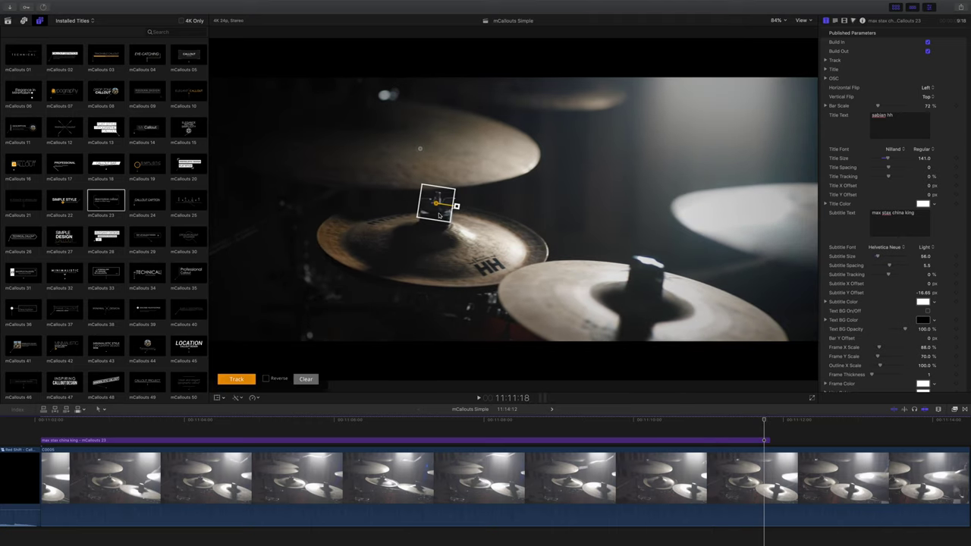
pyautogui.click(40, 430)
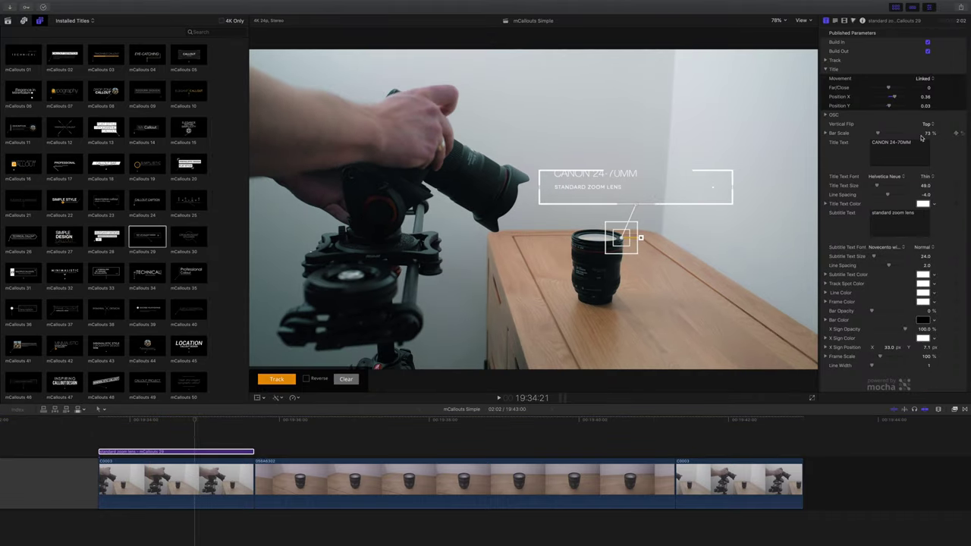
# - Select the CANON 24-70MM title clip and enable on-screen transform controls
pyautogui.click(194, 440)
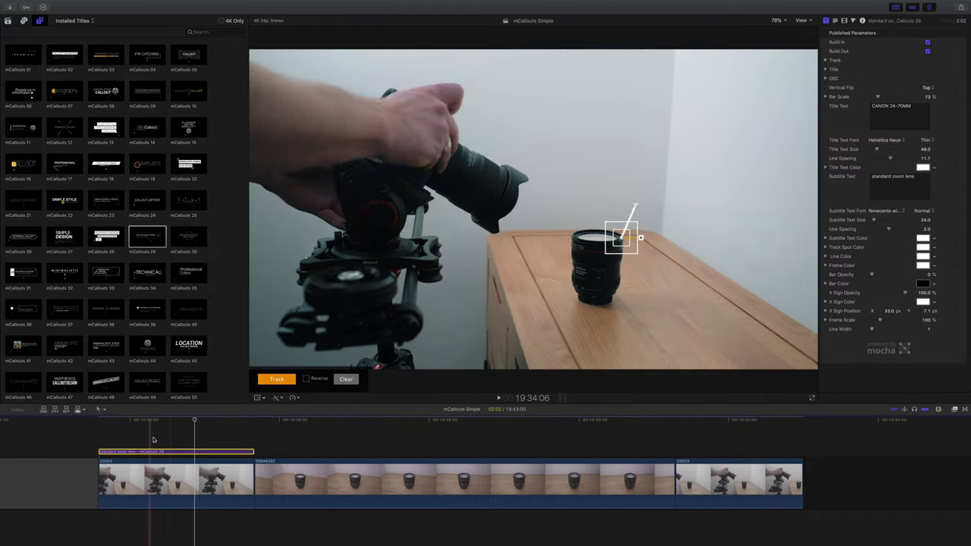
pyautogui.hotkey('shift', 't')
pyautogui.click(226, 448)
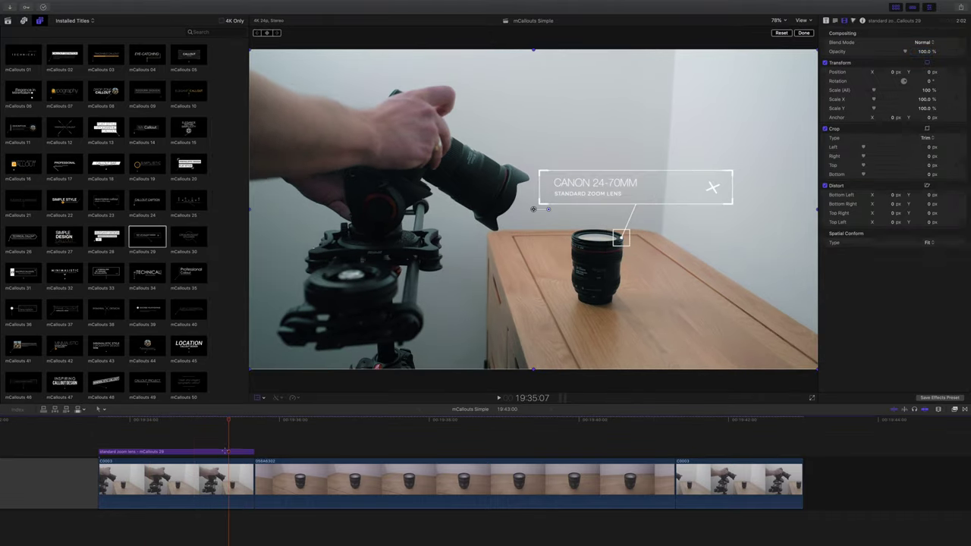
# - Turn the CANON 24-70MM callout title into a new compound clip
pyautogui.rightClick(218, 453)
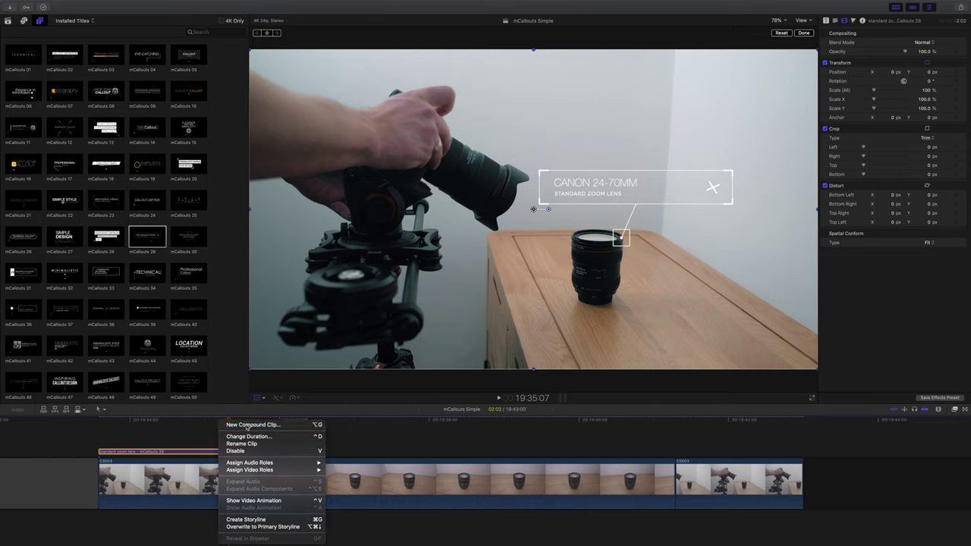
pyautogui.click(246, 426)
pyautogui.press('Return')
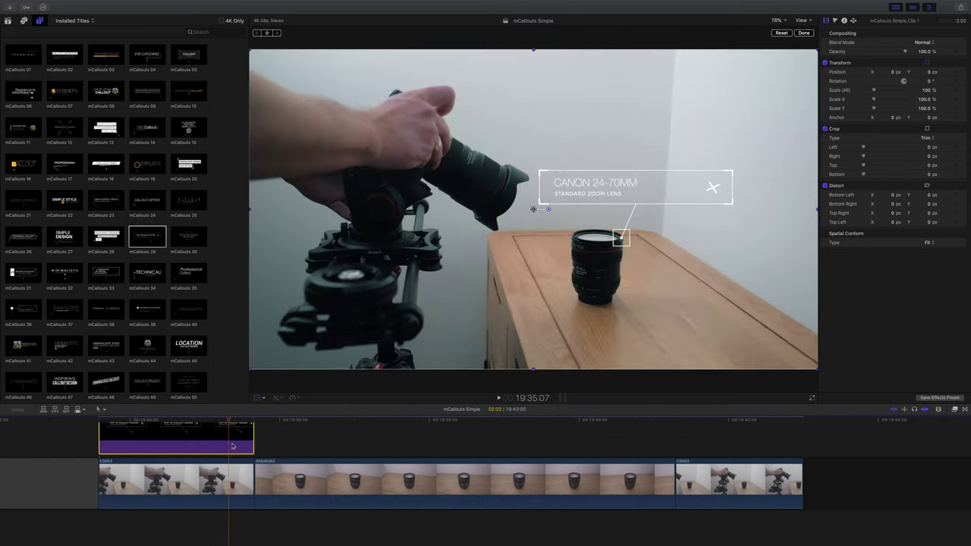
# - Distort the compound clip's corners to skew the callout into perspective
pyautogui.click(927, 128)
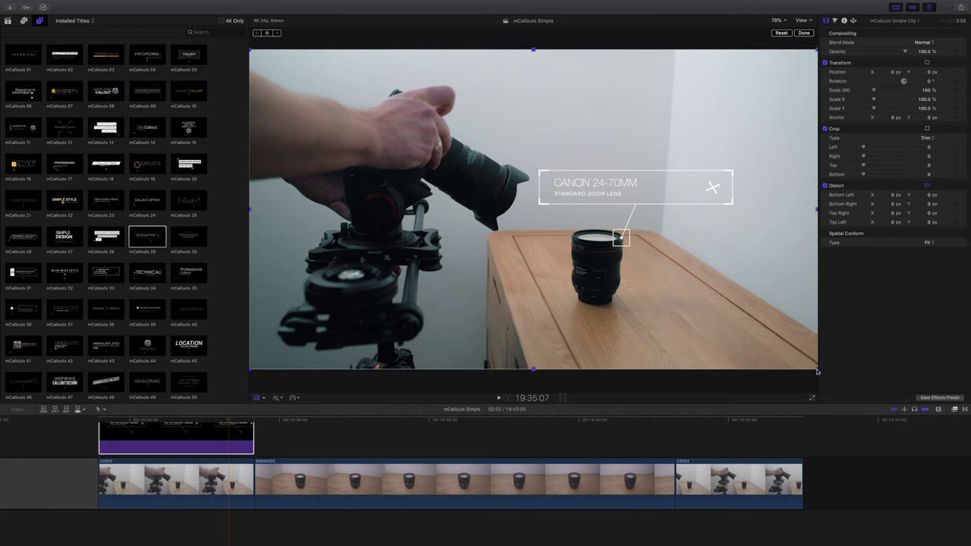
pyautogui.moveTo(813, 370); pyautogui.dragTo(756, 348)
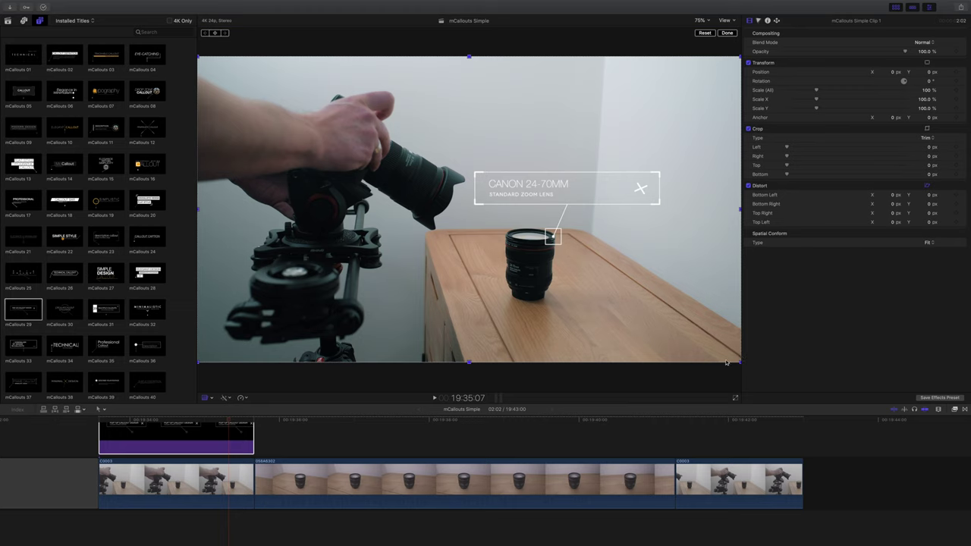
pyautogui.moveTo(739, 362); pyautogui.dragTo(653, 333)
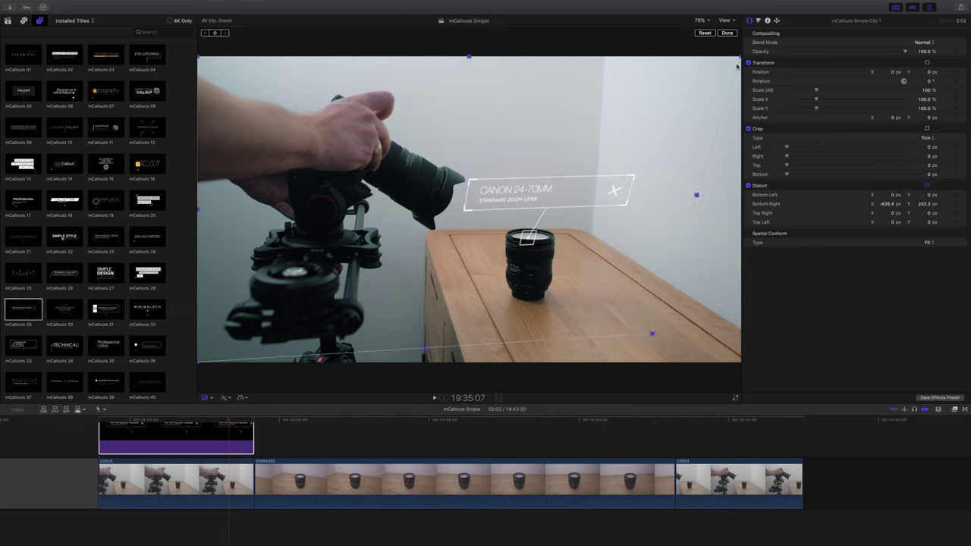
pyautogui.moveTo(736, 66); pyautogui.dragTo(566, 194)
pyautogui.moveTo(635, 332); pyautogui.dragTo(663, 382)
pyautogui.moveTo(606, 229); pyautogui.dragTo(643, 235)
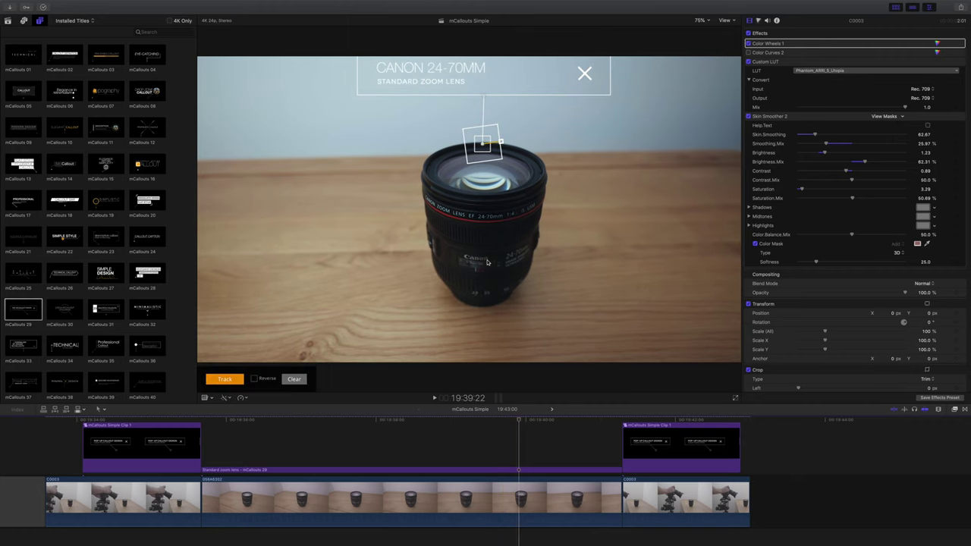
# - Place the tracking target on the lens and position the callout box just above it
pyautogui.click(488, 103)
pyautogui.moveTo(484, 99); pyautogui.dragTo(485, 107)
pyautogui.moveTo(483, 144); pyautogui.dragTo(483, 176)
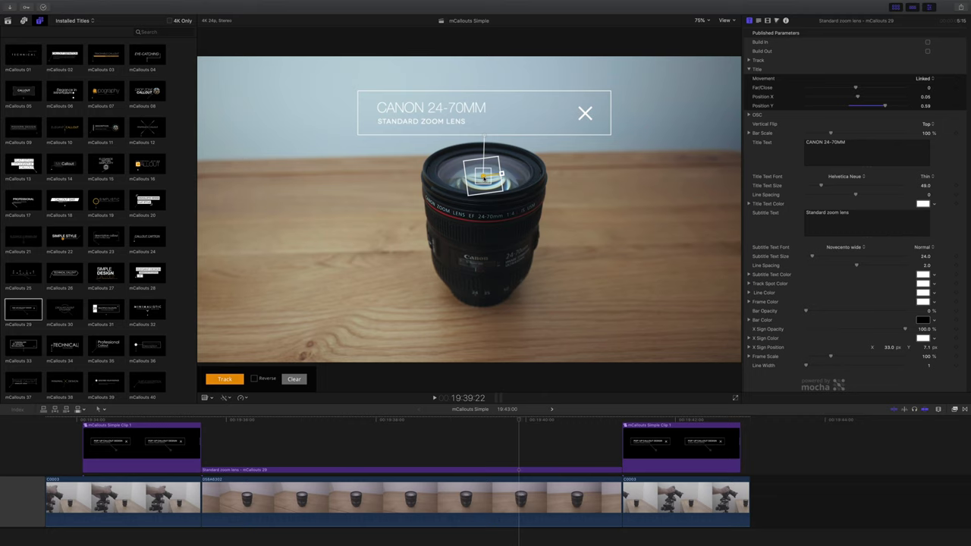
pyautogui.moveTo(483, 177); pyautogui.dragTo(493, 158)
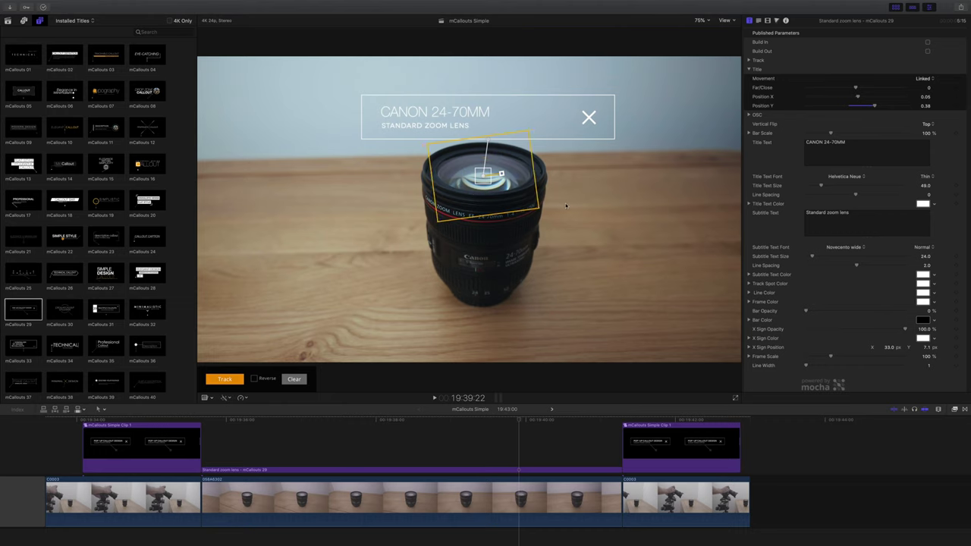
pyautogui.moveTo(488, 142); pyautogui.dragTo(489, 139)
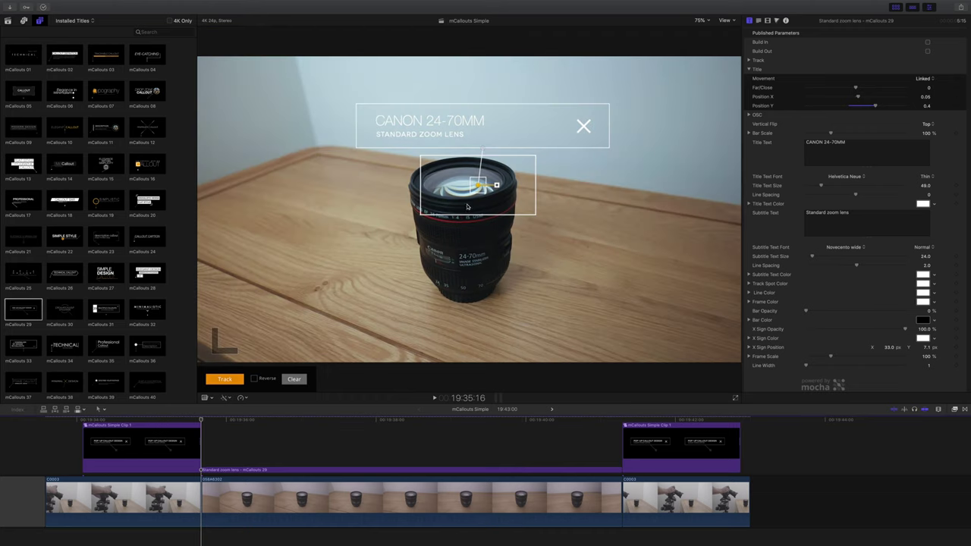
pyautogui.moveTo(464, 152); pyautogui.dragTo(462, 147)
# - Track the lens motion, fine-tune the Standard zoom lens callout, and play it from its start
pyautogui.click(226, 380)
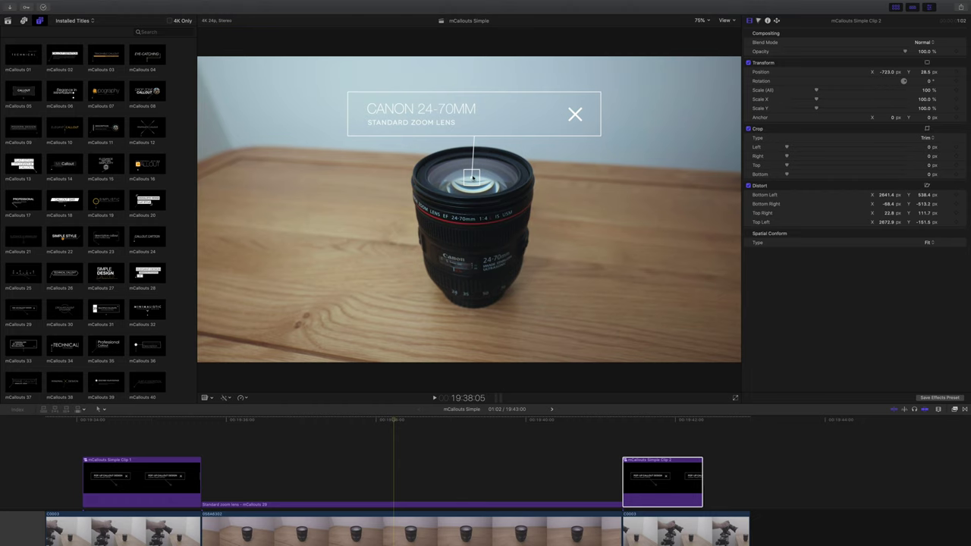
pyautogui.click(420, 505)
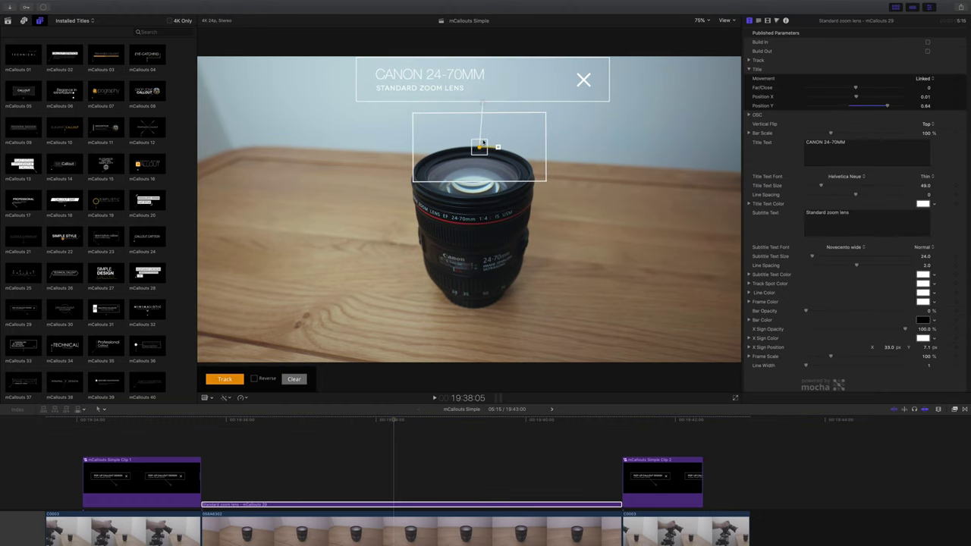
pyautogui.moveTo(484, 114); pyautogui.dragTo(479, 110)
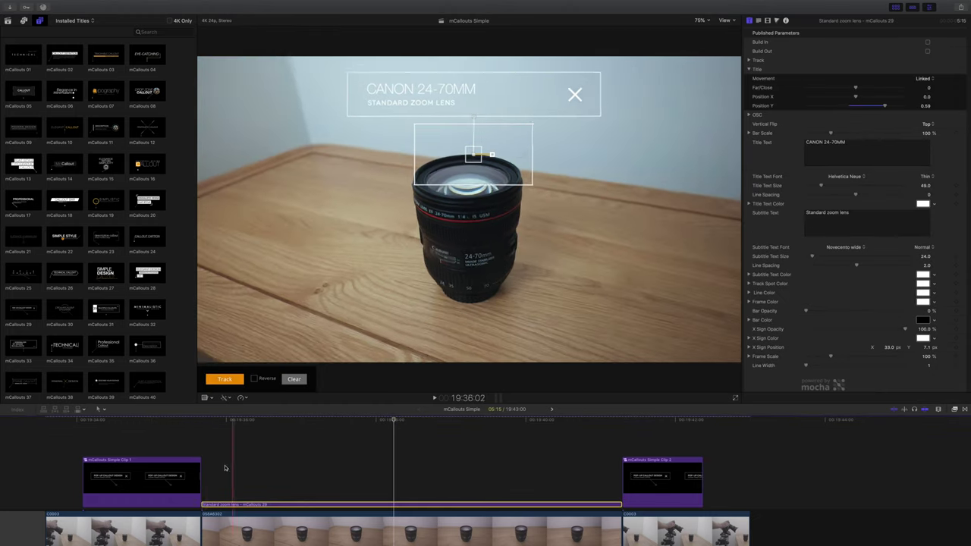
pyautogui.click(202, 472)
pyautogui.press('space')
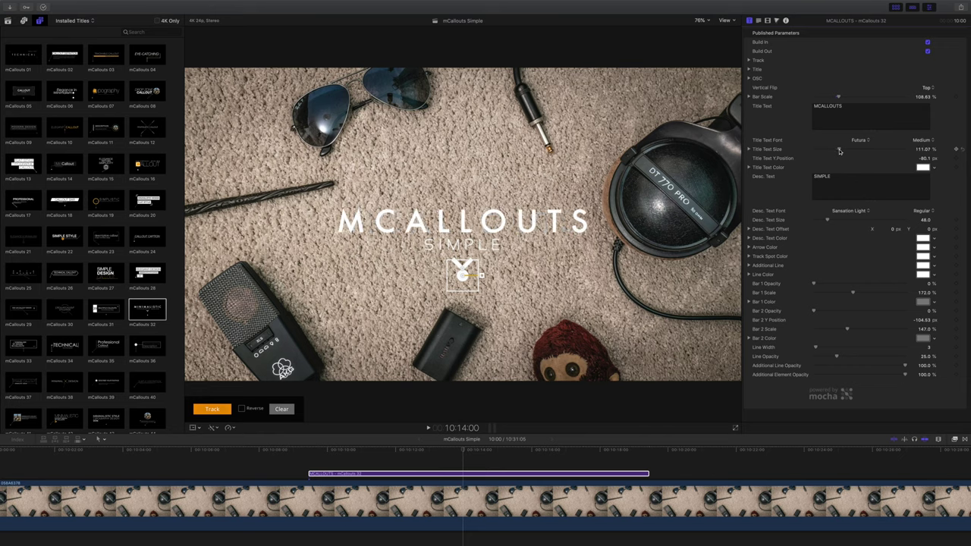
# - Widen the MCALLOUTS title's Bar Scale to about 129% and move it higher in the frame
pyautogui.moveTo(838, 97); pyautogui.dragTo(843, 97)
pyautogui.moveTo(463, 214)
pyautogui.mouseDown()
pyautogui.moveTo(463, 159)
pyautogui.moveTo(463, 203)
pyautogui.mouseUp()
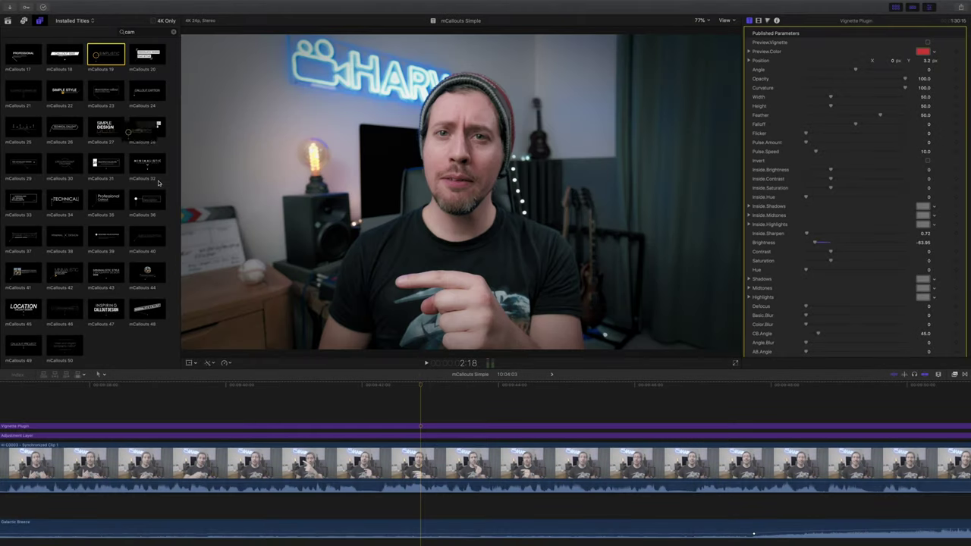
# - Add the mCallouts 19 title to the timeline above the talking-head clip
pyautogui.moveTo(315, 398); pyautogui.dragTo(296, 413)
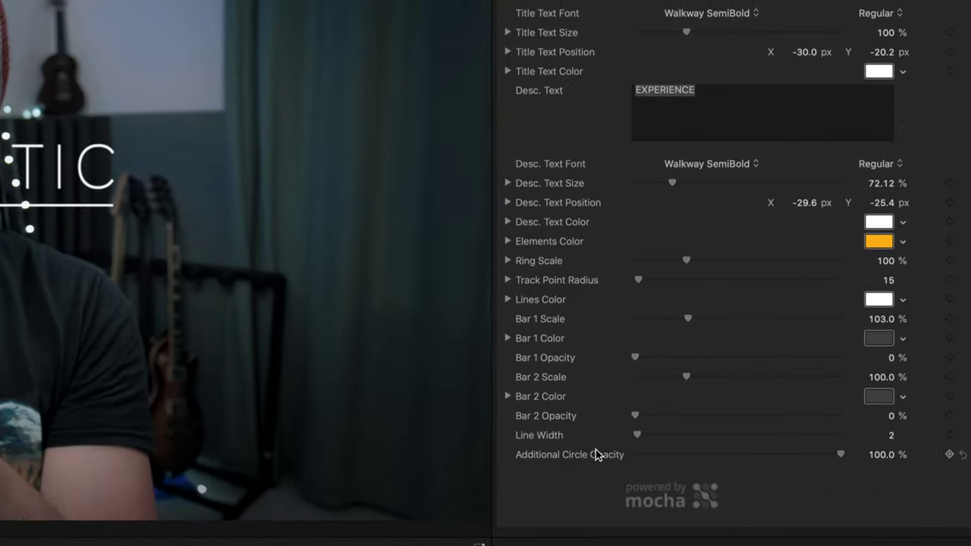
# - Set the callout's line width to 0, move it lower-left, and start typing LOWER THIRD as its title
pyautogui.click(889, 438)
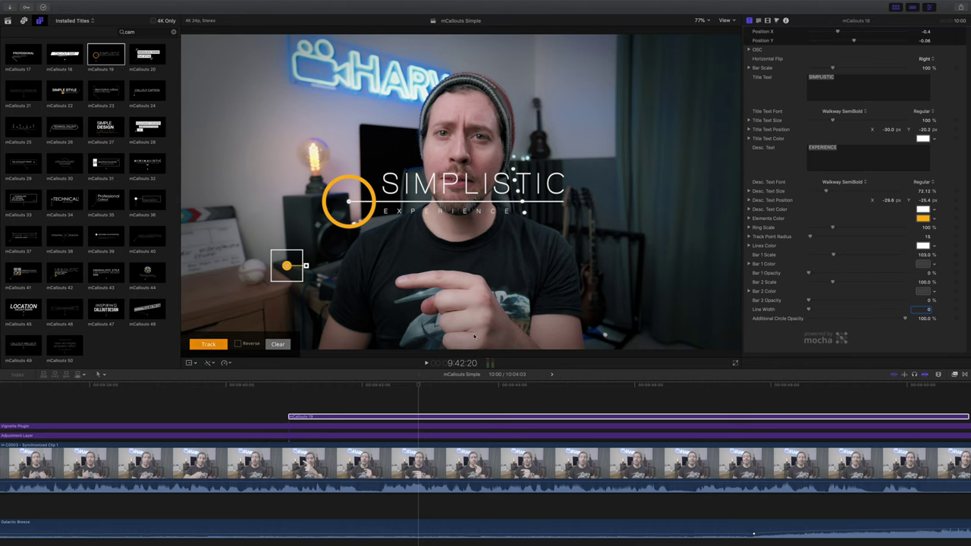
pyautogui.moveTo(287, 266); pyautogui.dragTo(253, 319)
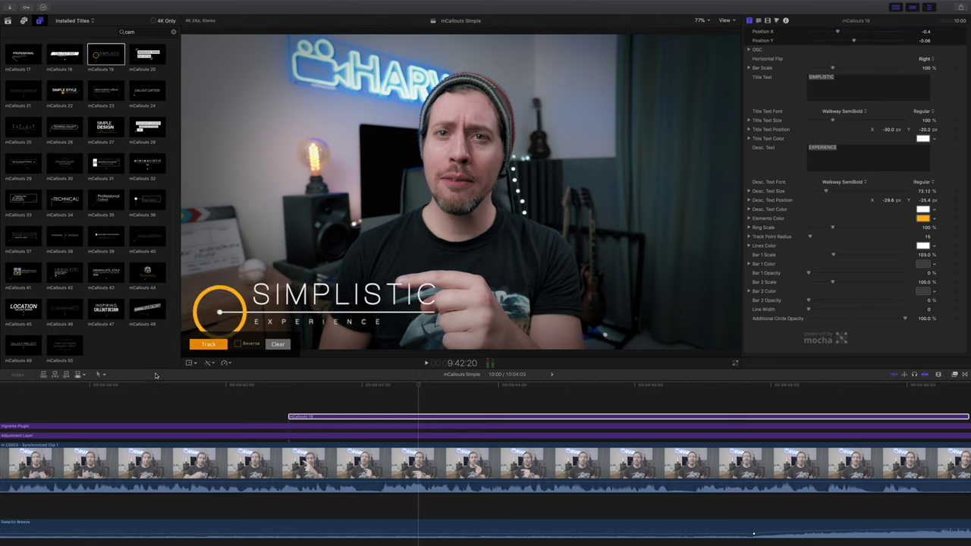
pyautogui.write('LOWER THIRD')
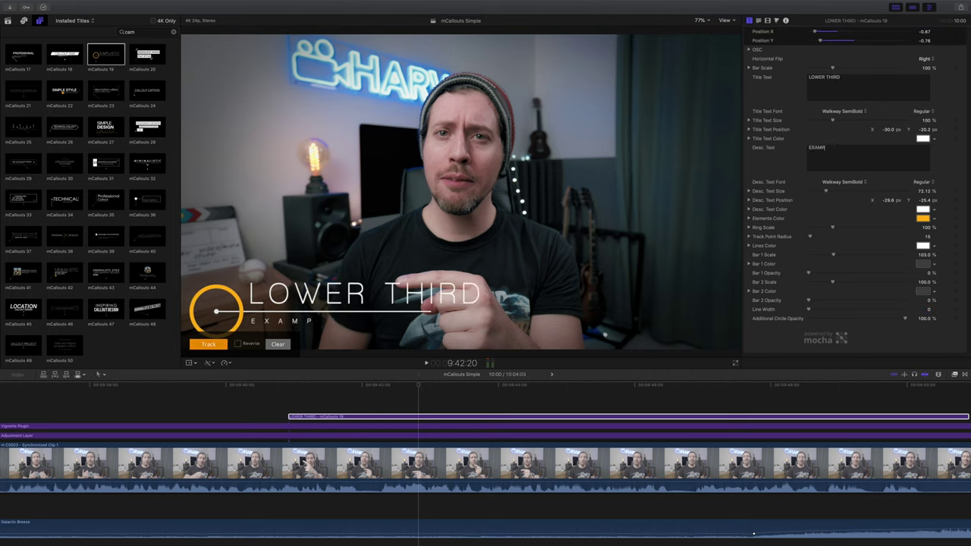